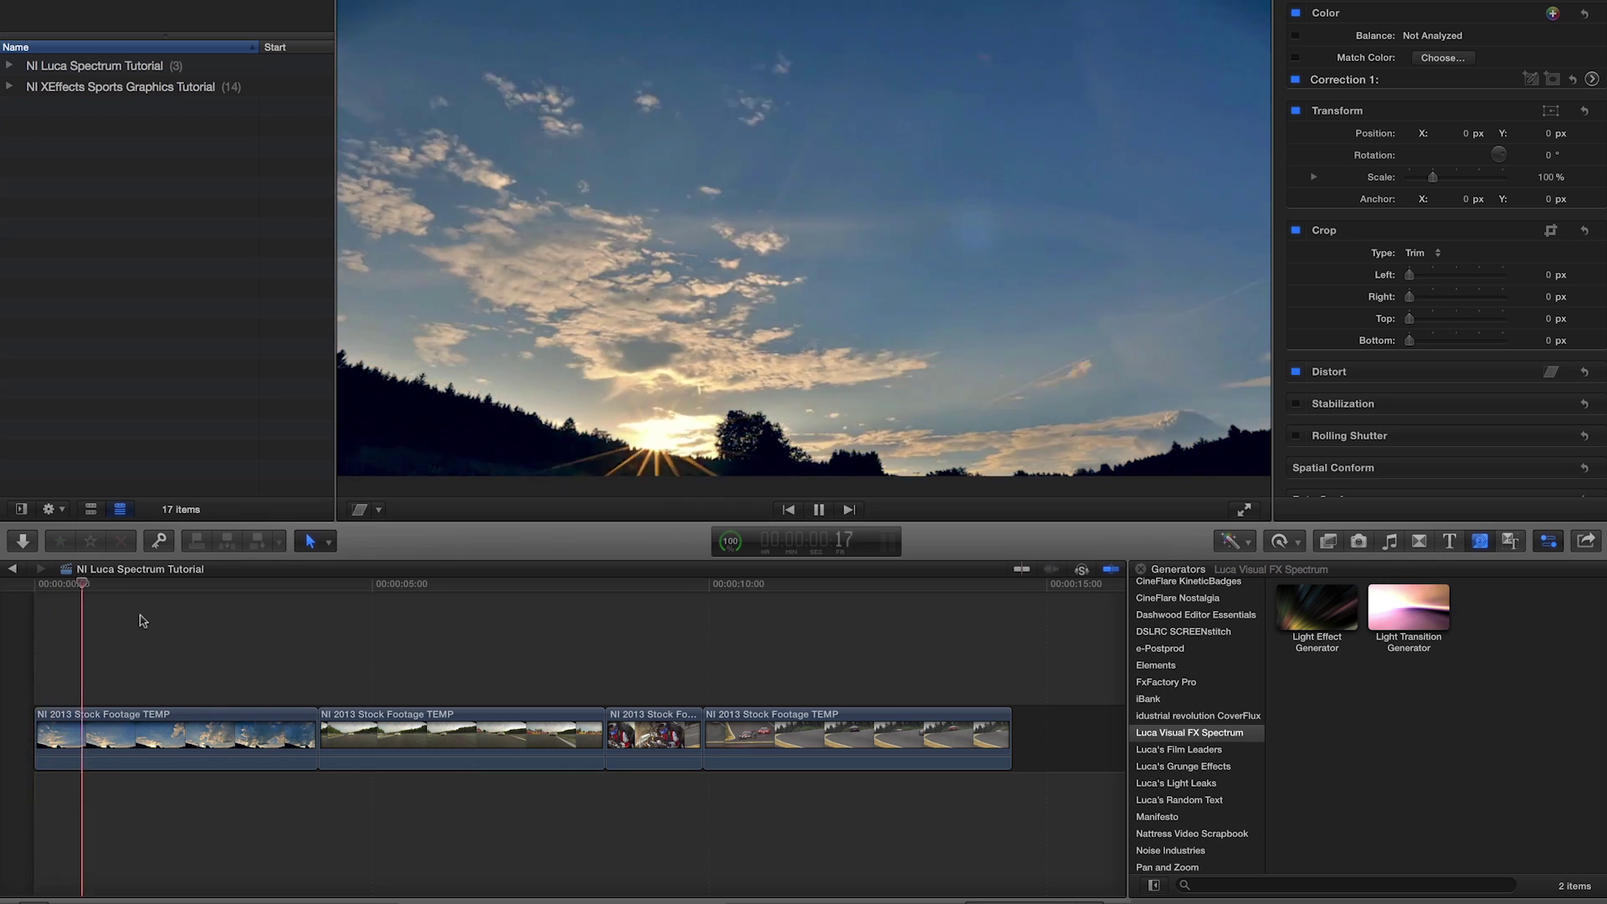
Step: Cycle past Motion and Premiere Pro with Cmd+Tab to reach After Effects' light effect composition
key(super+Tab)
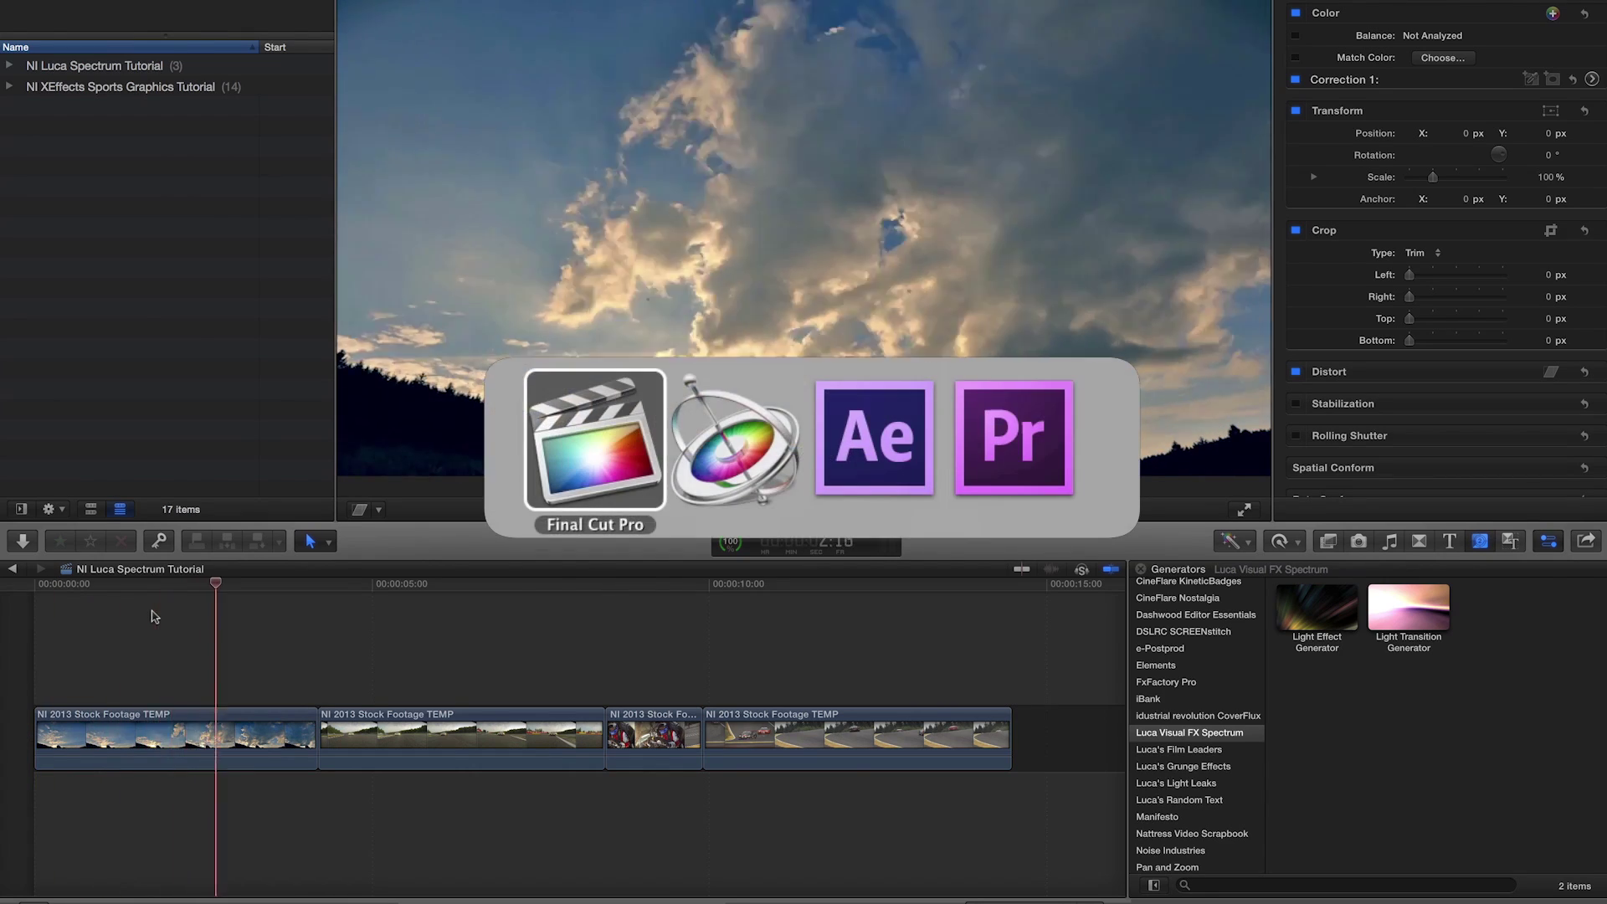
key(super+Tab)
key(super+Tab)
key(super+Tab)
key(Tab)
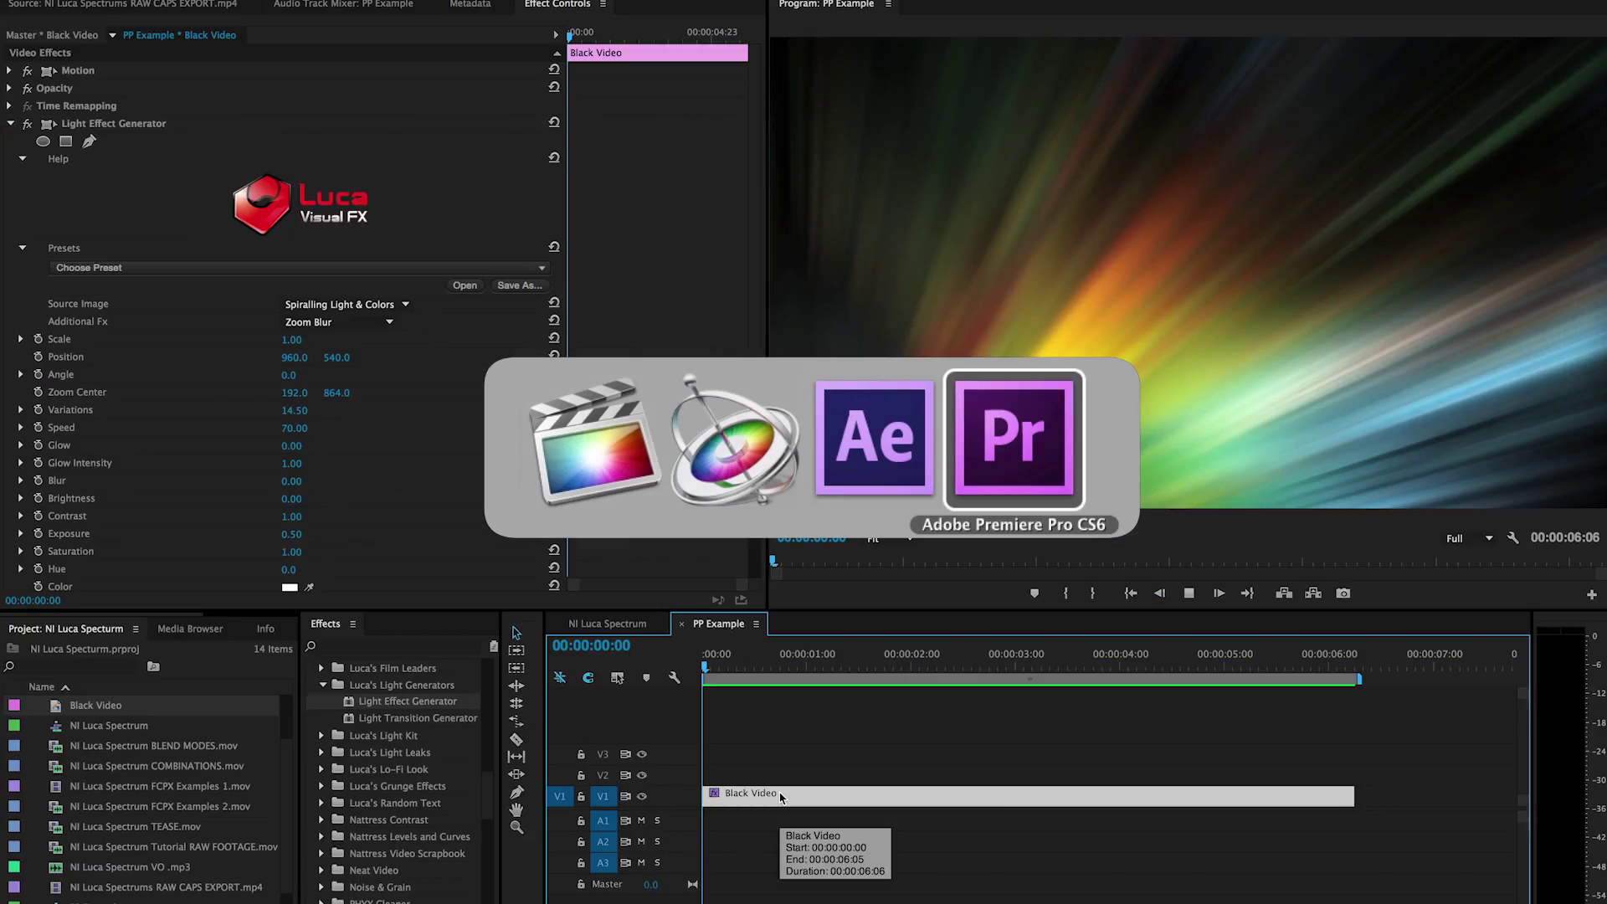
key(super+Tab)
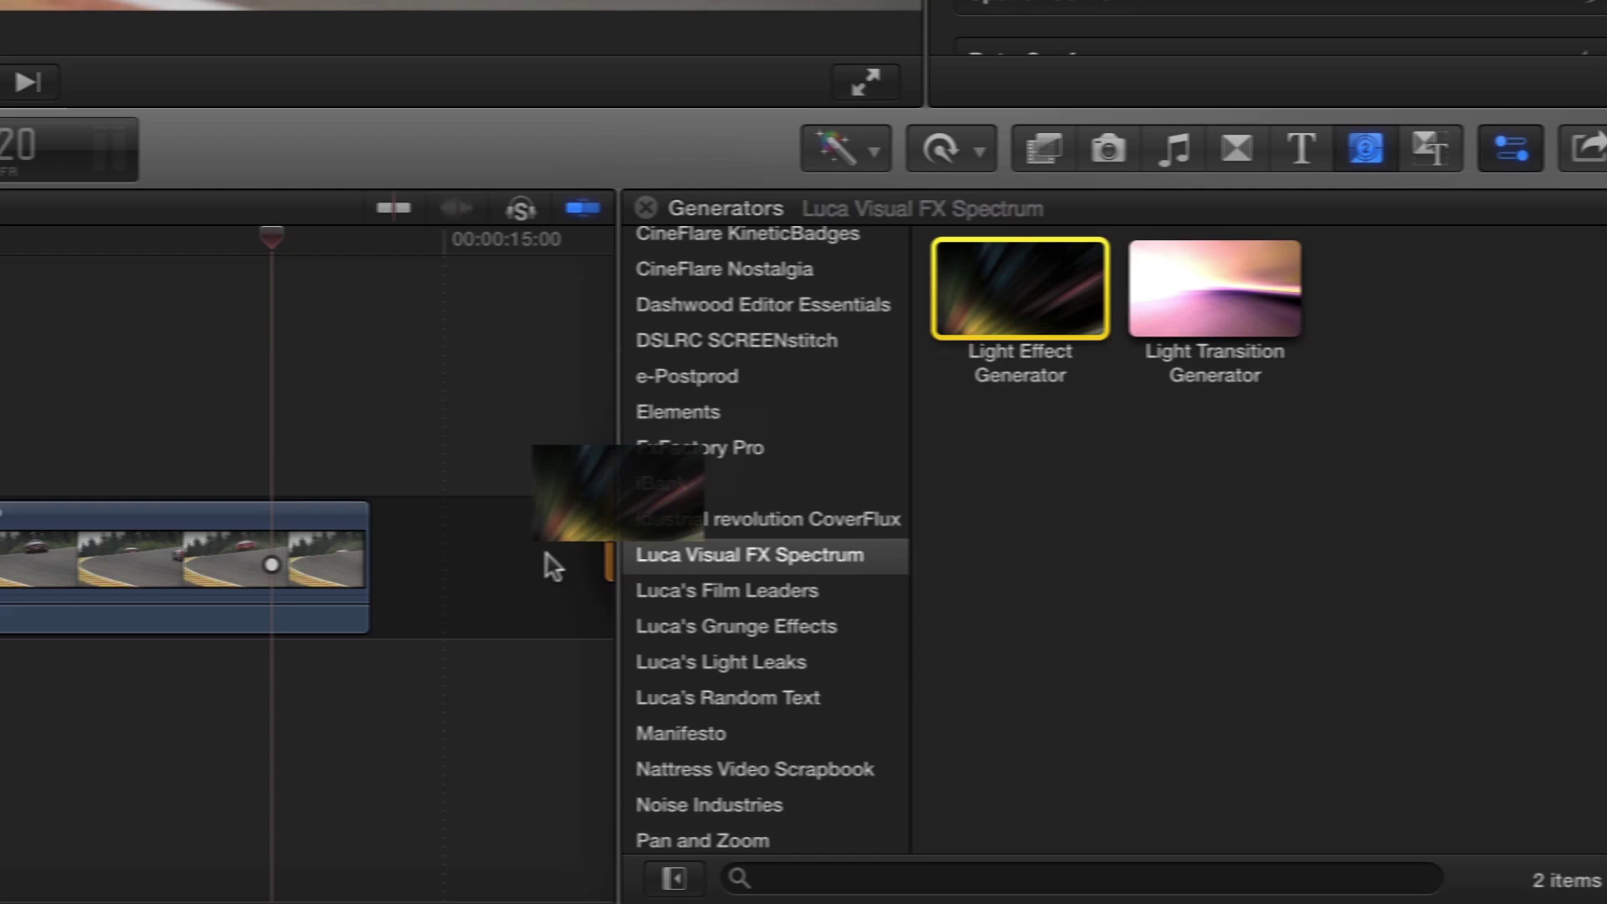
Step: Drag Light Effect Generator from Luca Visual FX Spectrum generators onto the race-clip timeline
drag(986, 298, 377, 565)
scroll(712, 590, right, 5)
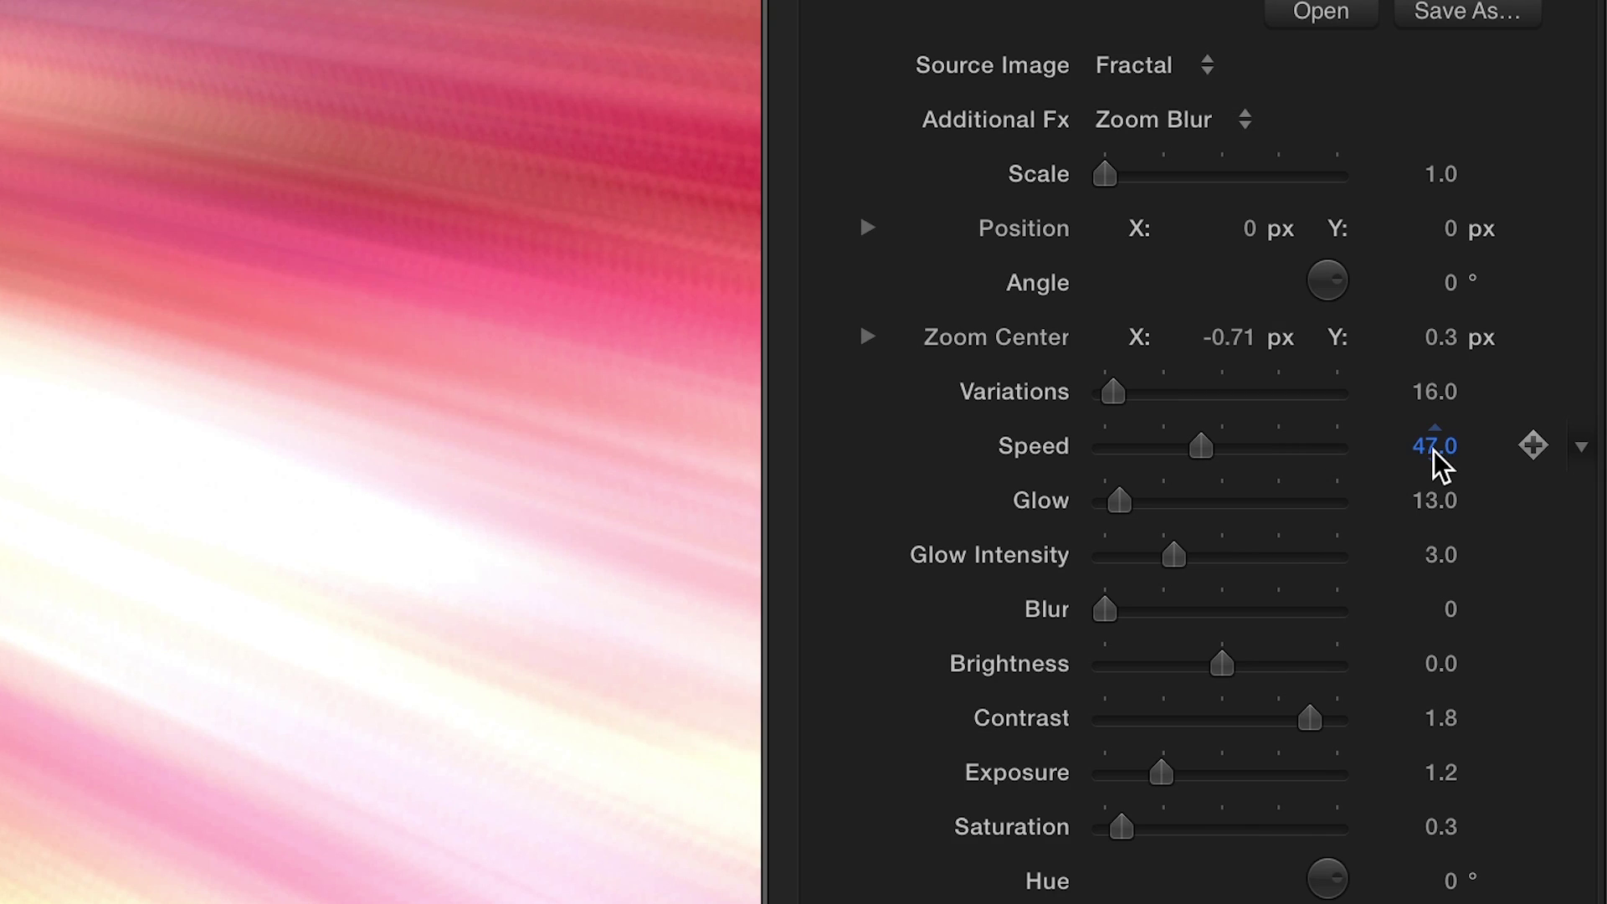
Step: Set the light effect's Speed to 30 and Glow to 5, and lower Brightness slightly
double_click(1439, 449)
text(30)
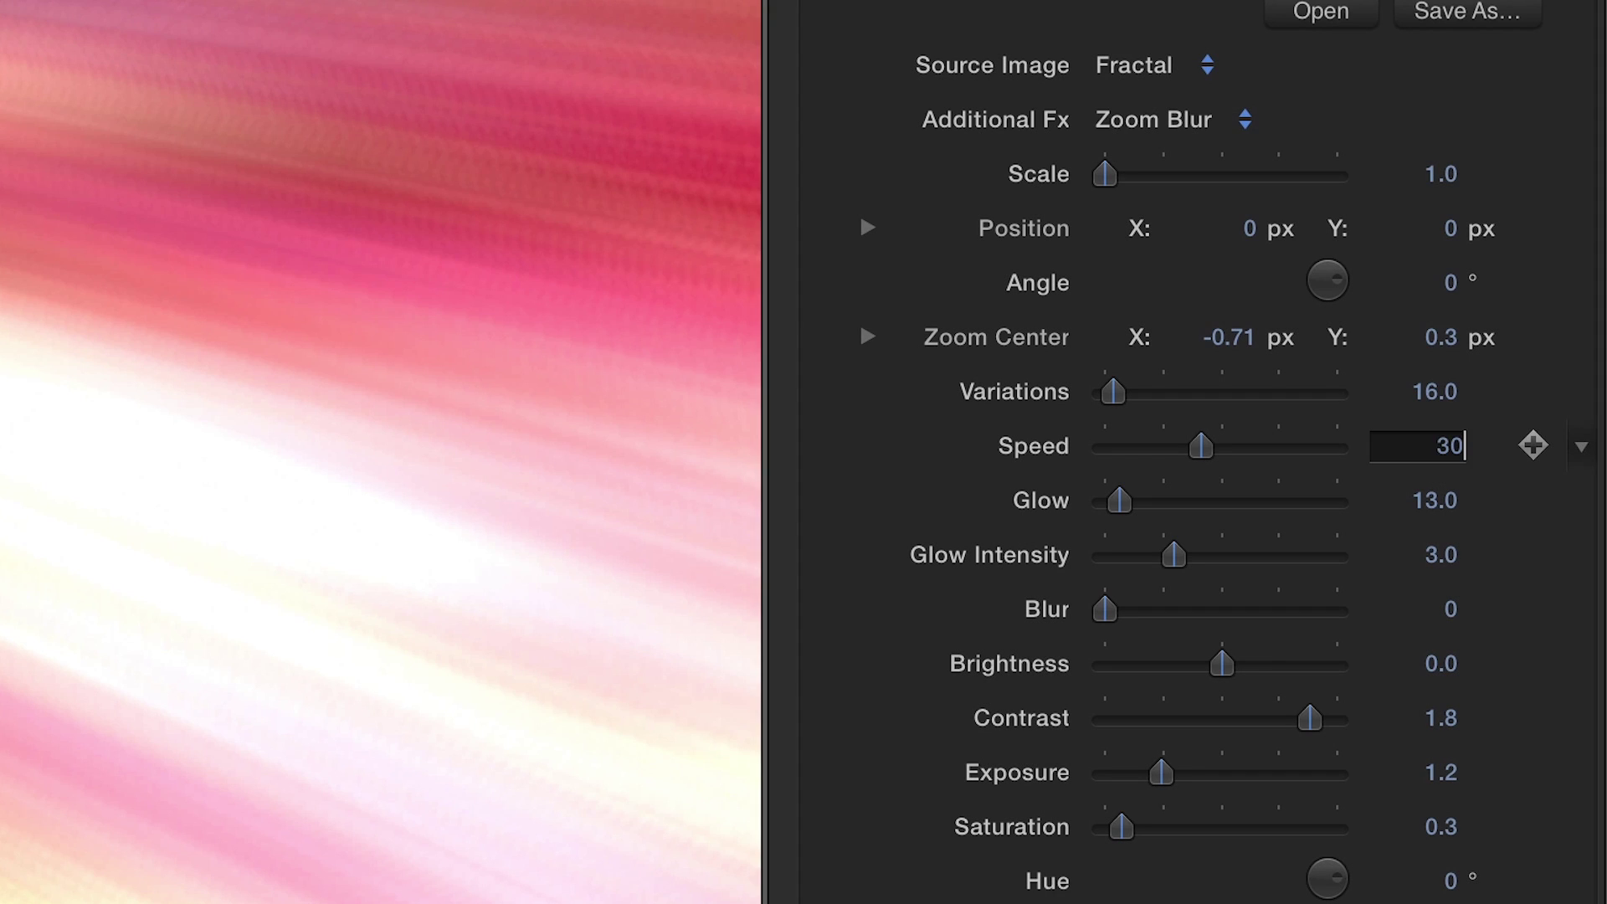
double_click(1434, 503)
text(5)
key(Return)
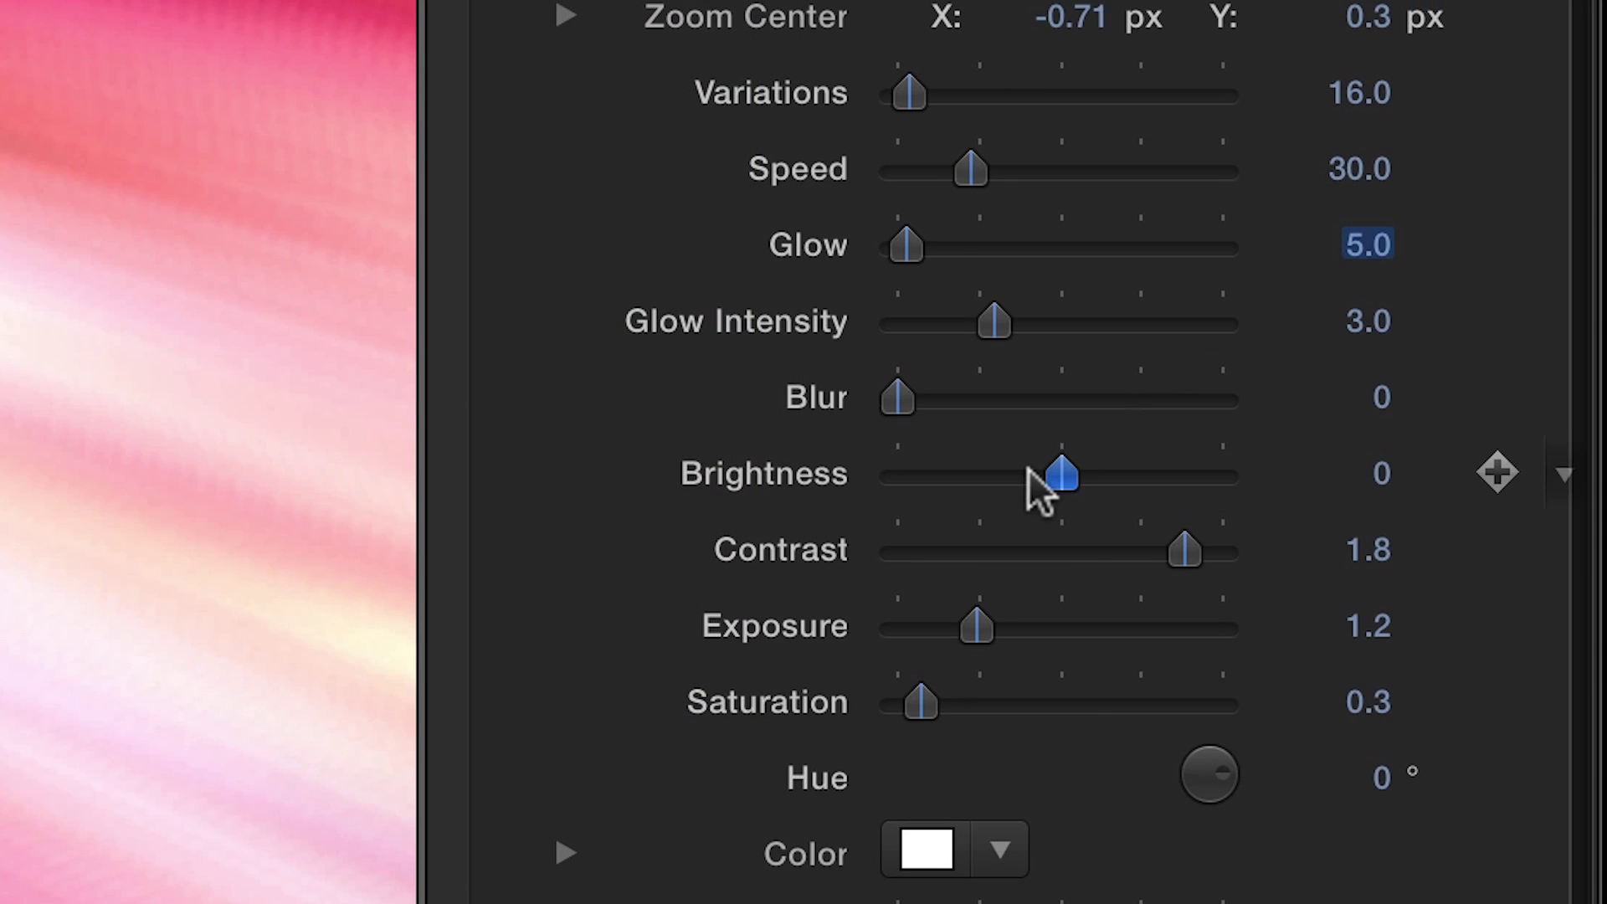
drag(1029, 468, 1020, 487)
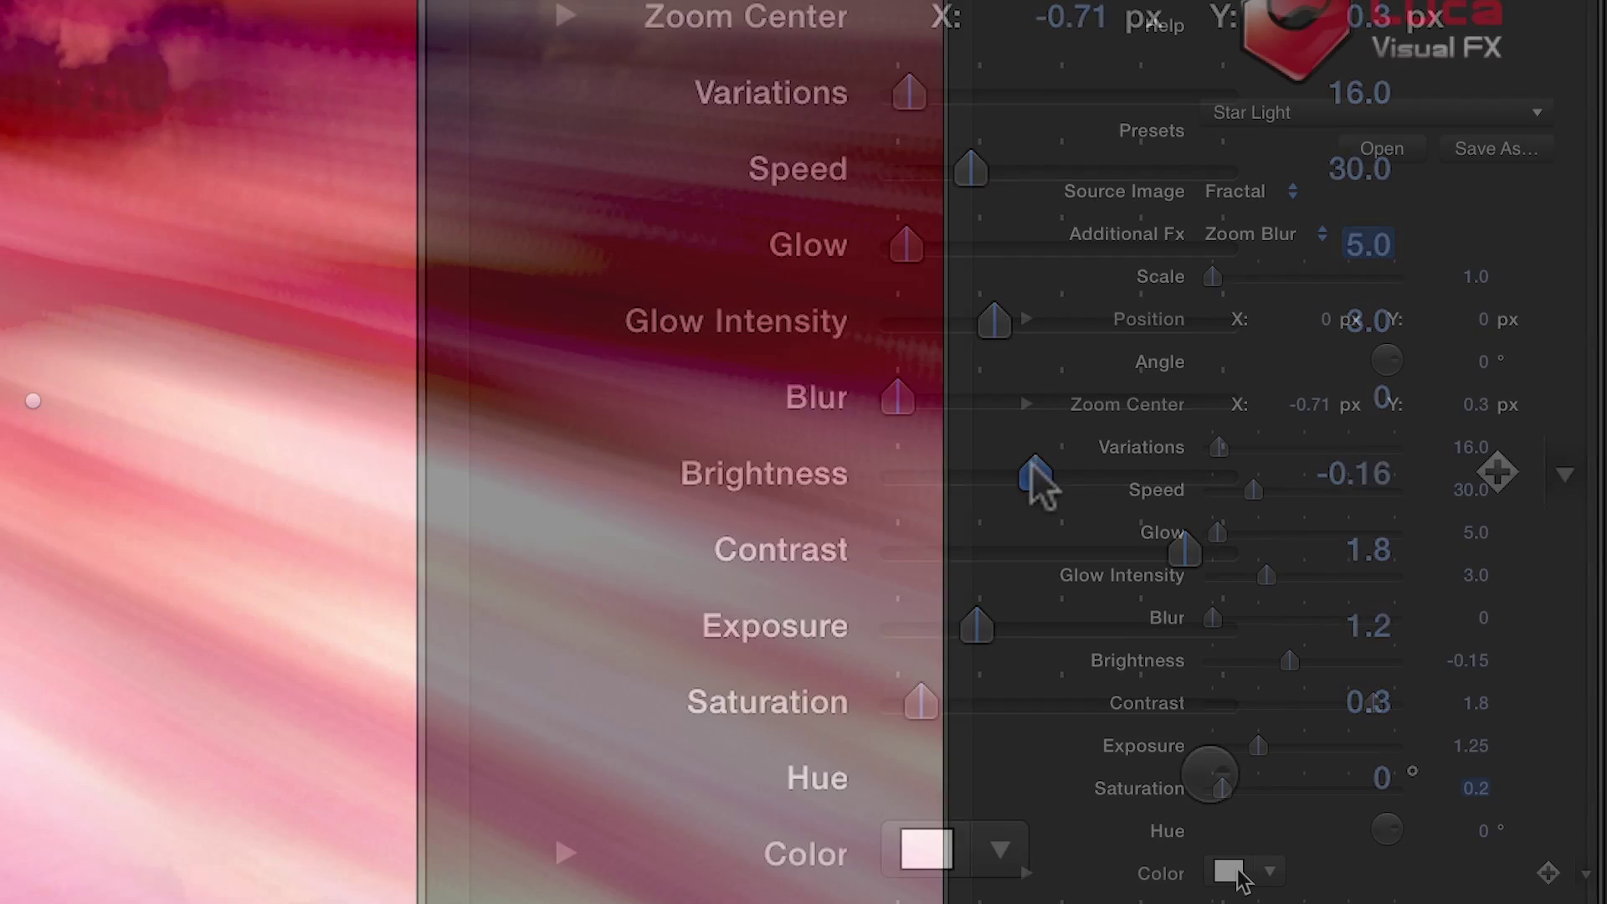
Step: Tint the light pale yellow using the Color swatch's Colors window
click(1237, 873)
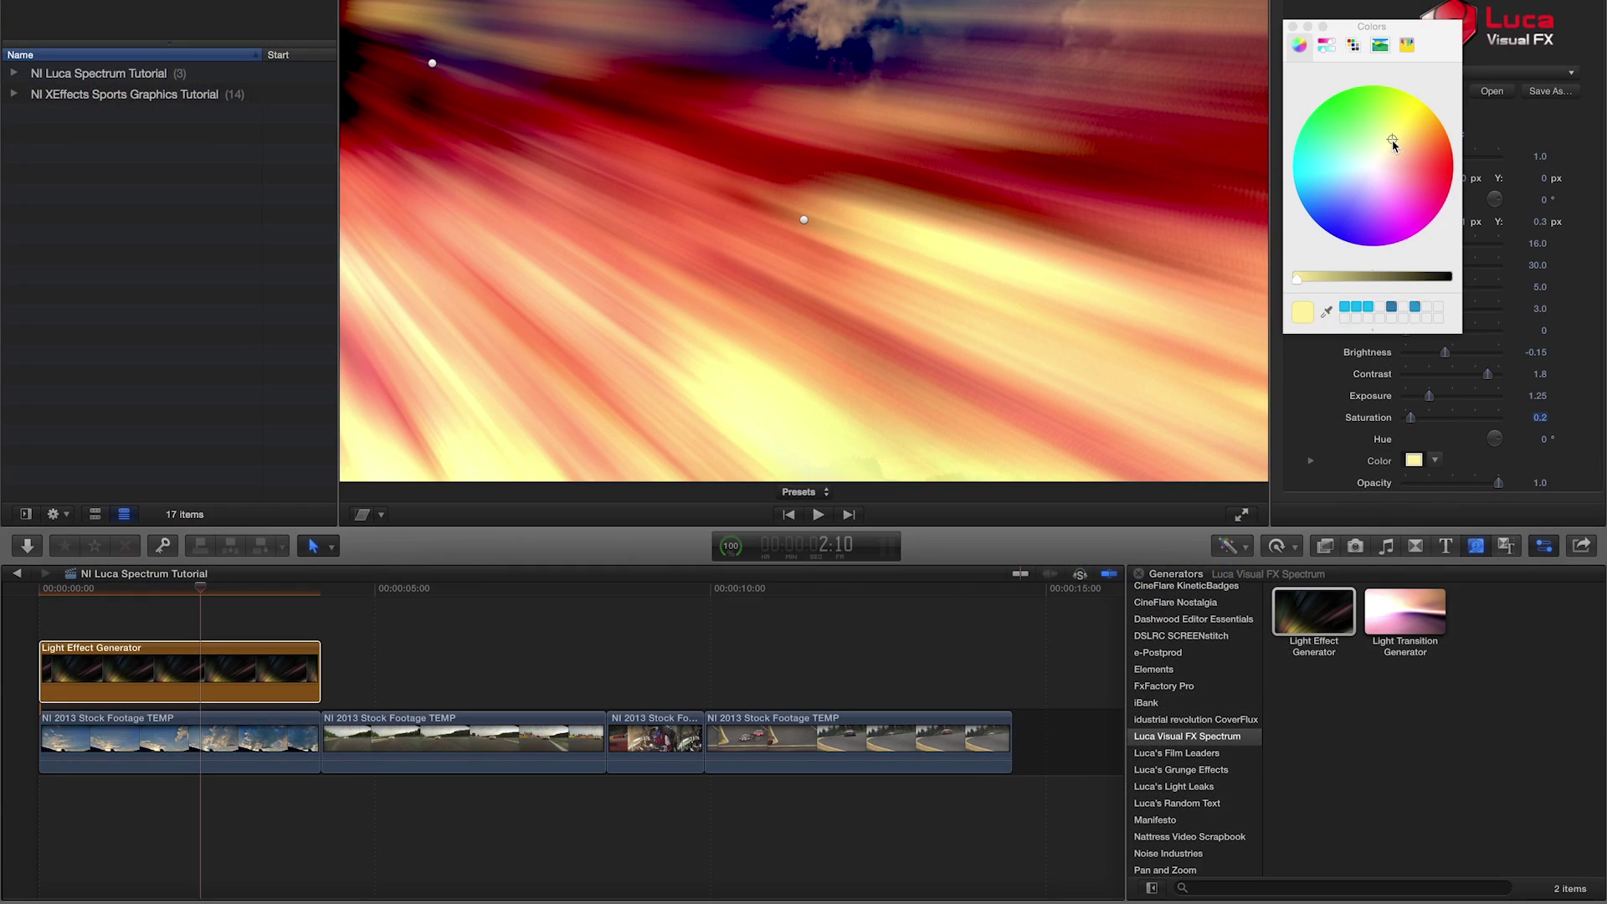
drag(1394, 142, 1394, 148)
click(1291, 27)
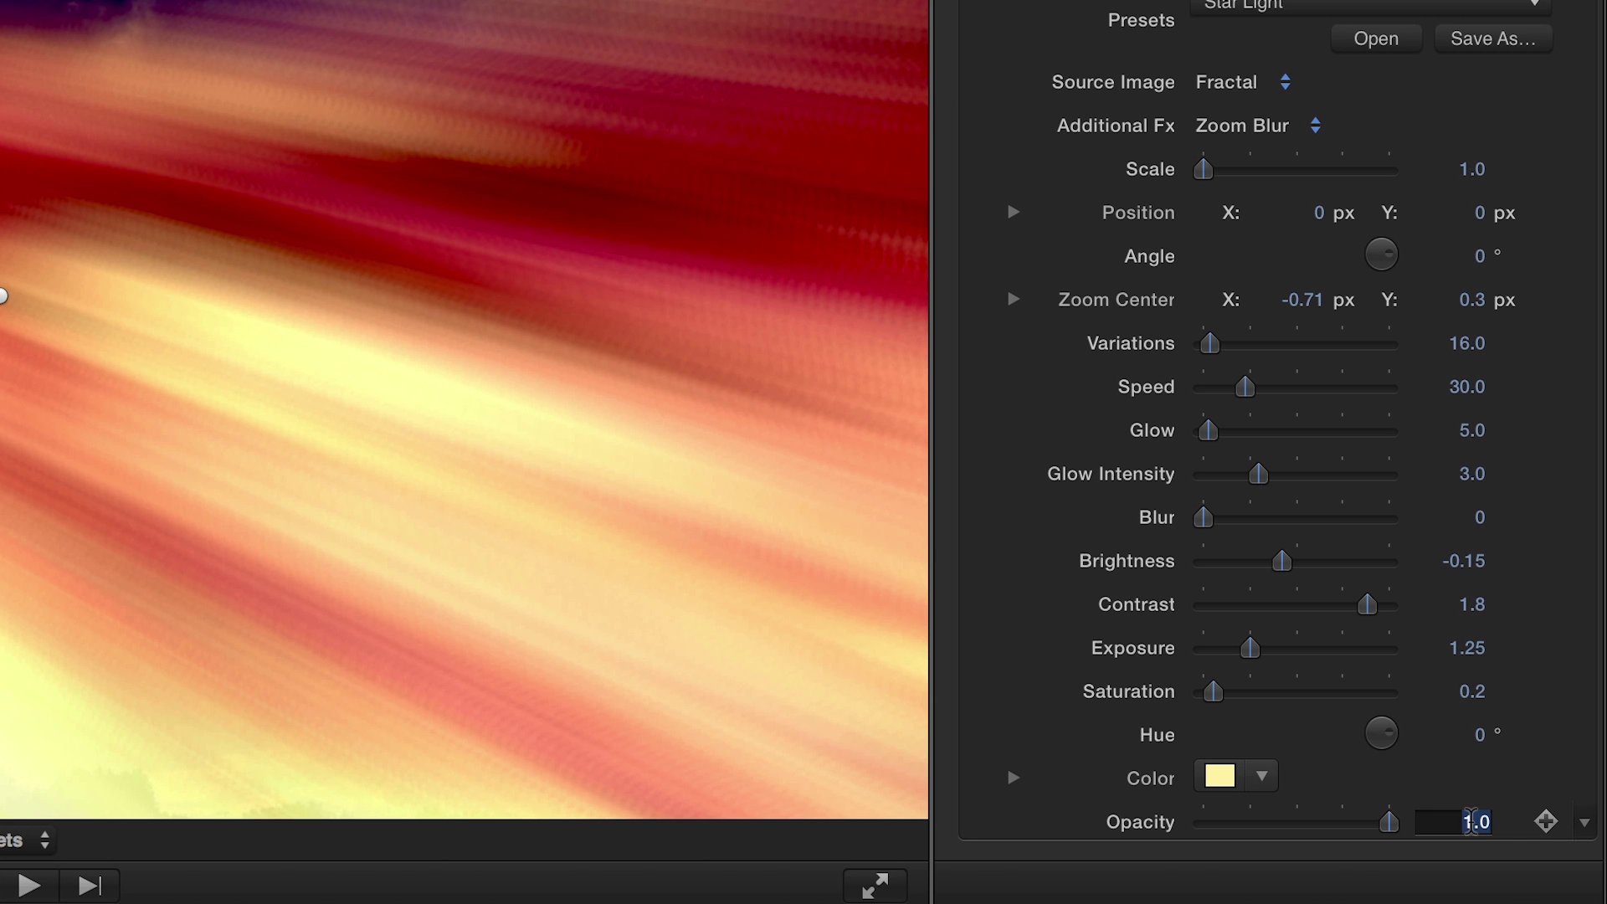
text(0.3)
Step: Set opacity to 0.3, save the preset as 'Star Light Modified', and move the light onto the sun
key(Return)
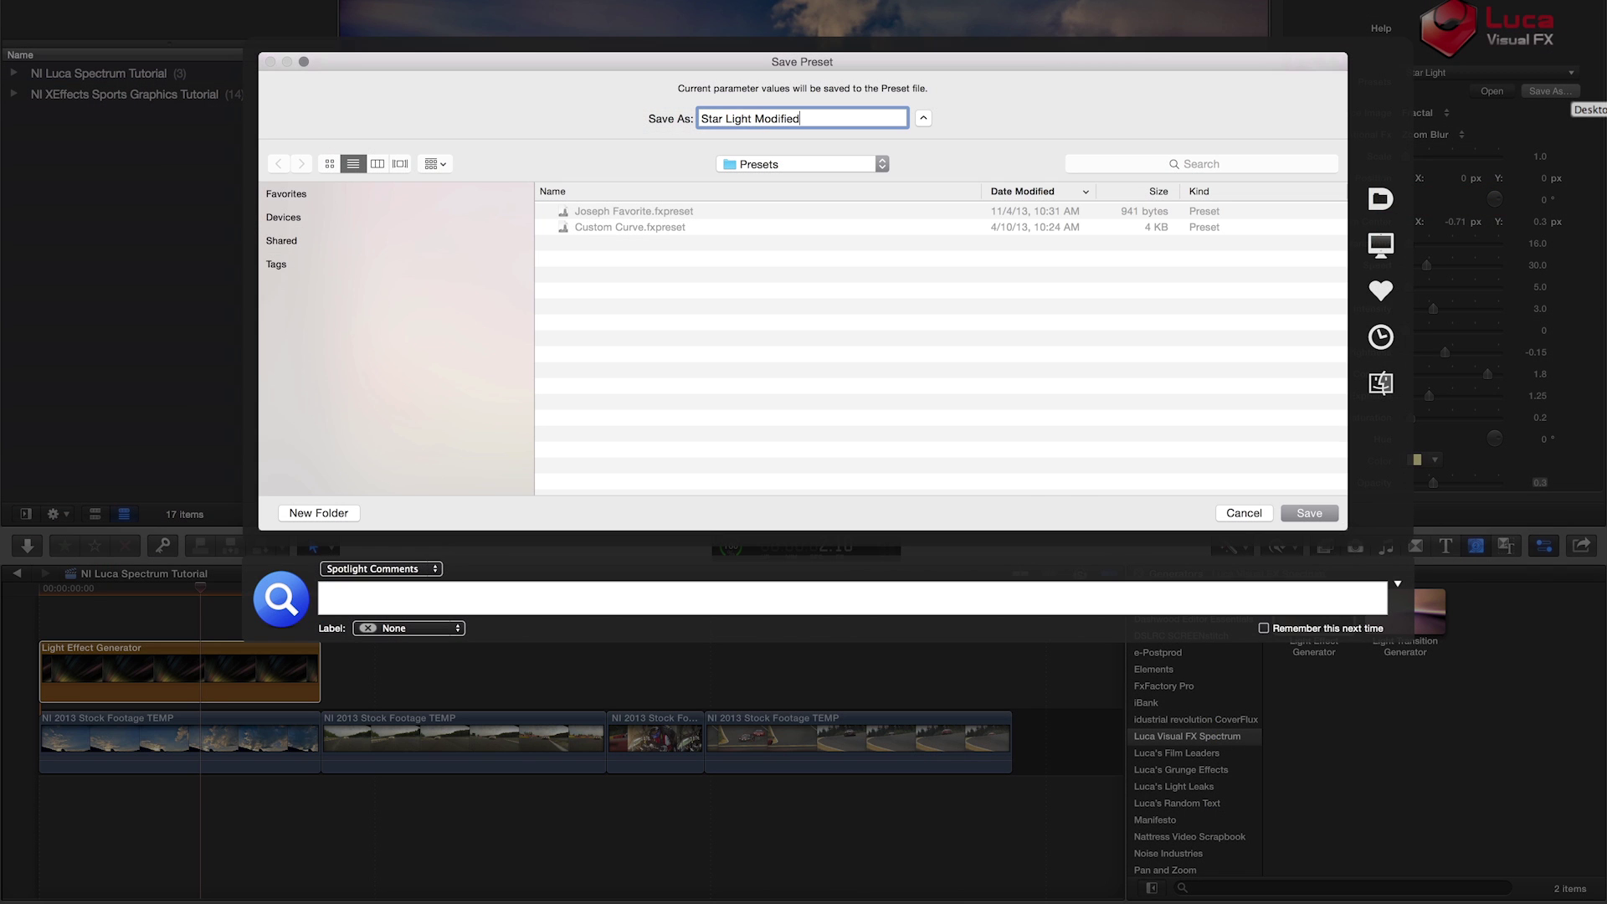
key(Return)
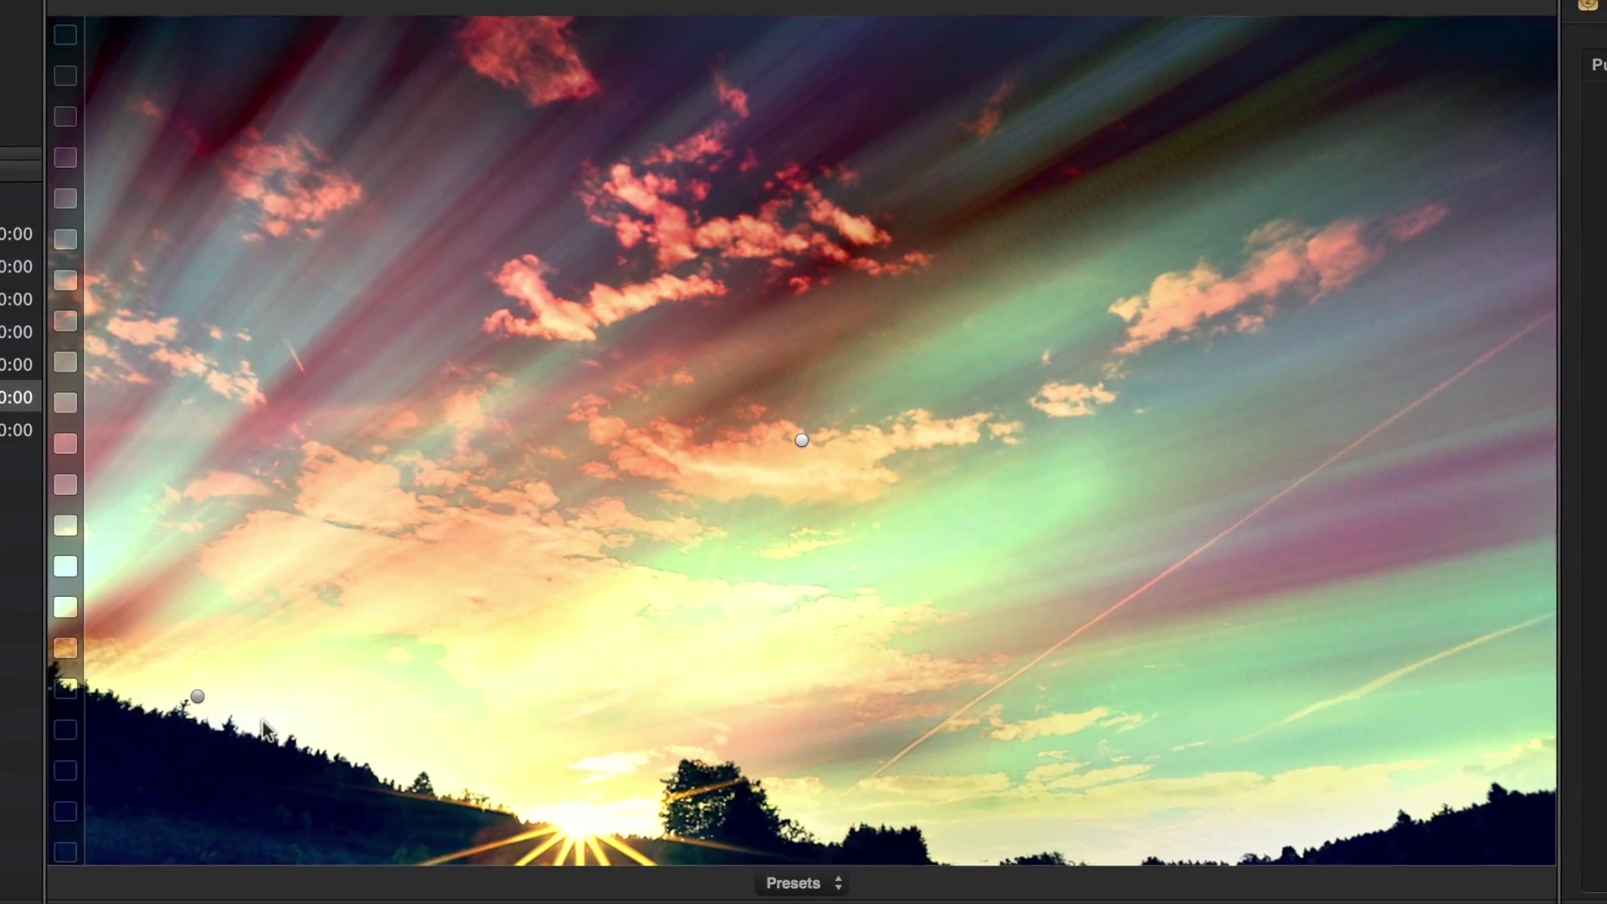
drag(198, 695, 553, 784)
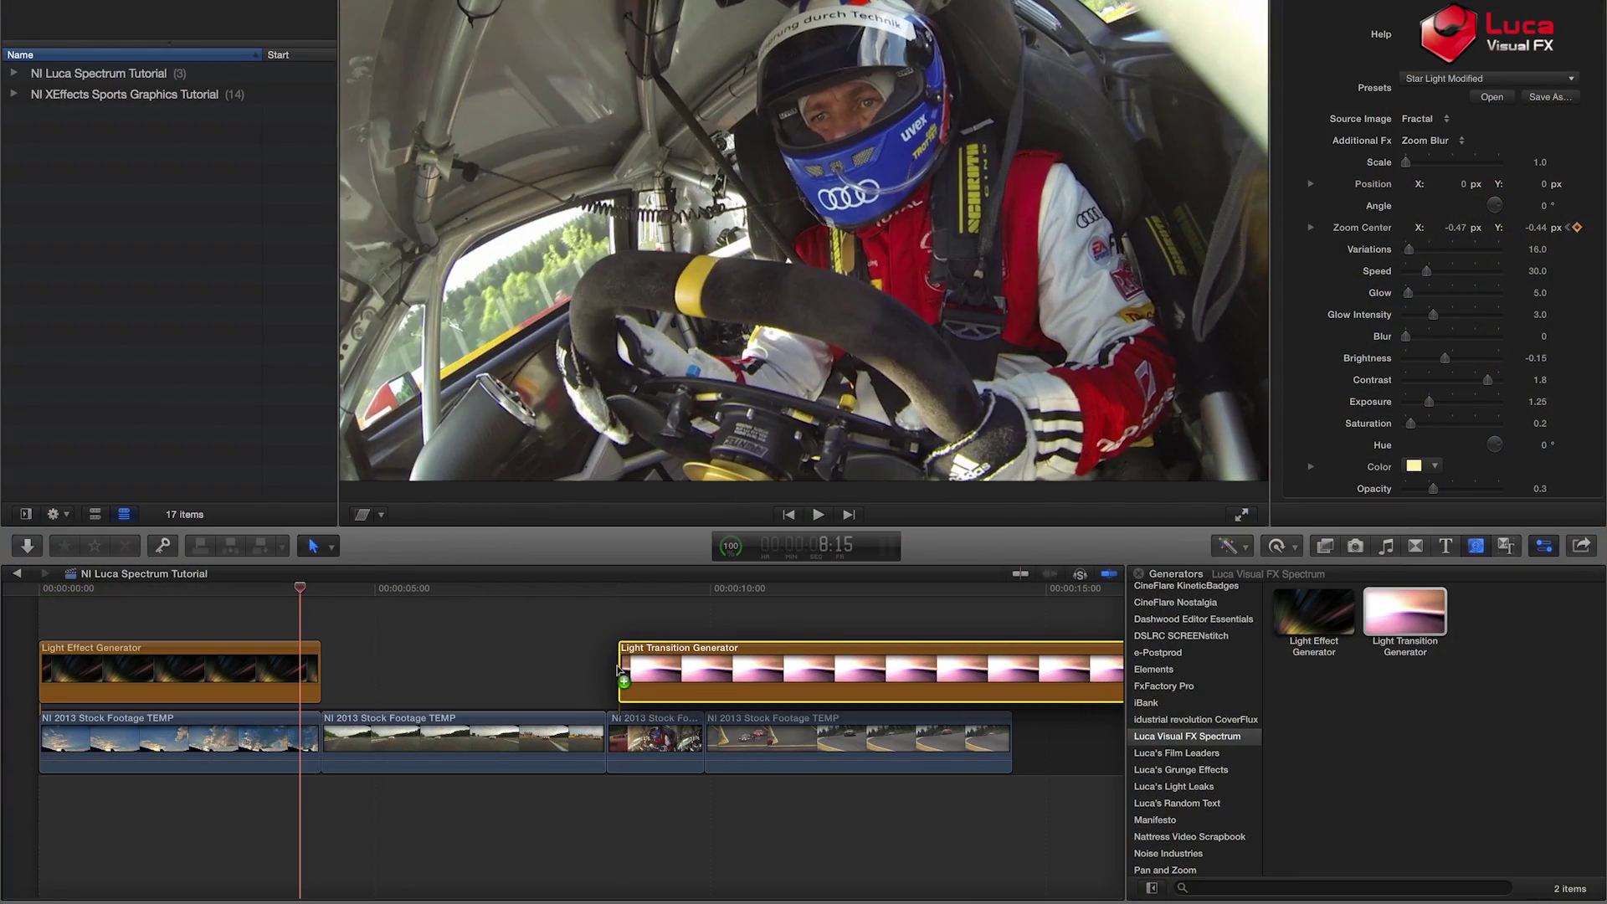
Step: Place the Light Transition Generator, shorten it to one second, and slide it over the cut
drag(623, 678, 614, 678)
click(728, 675)
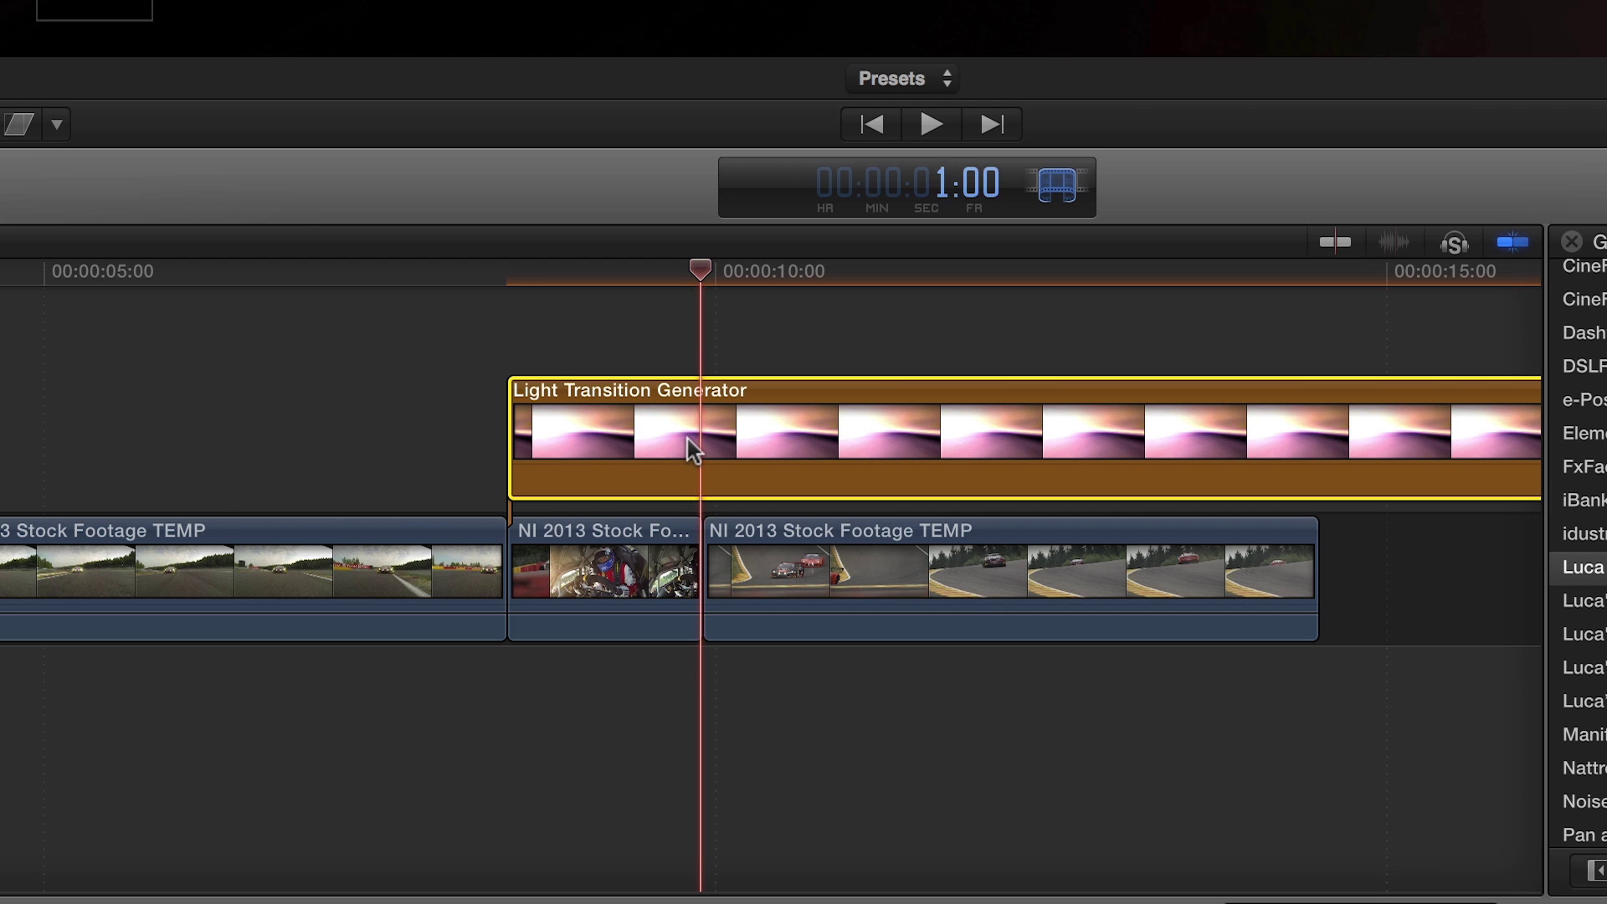
key(Return)
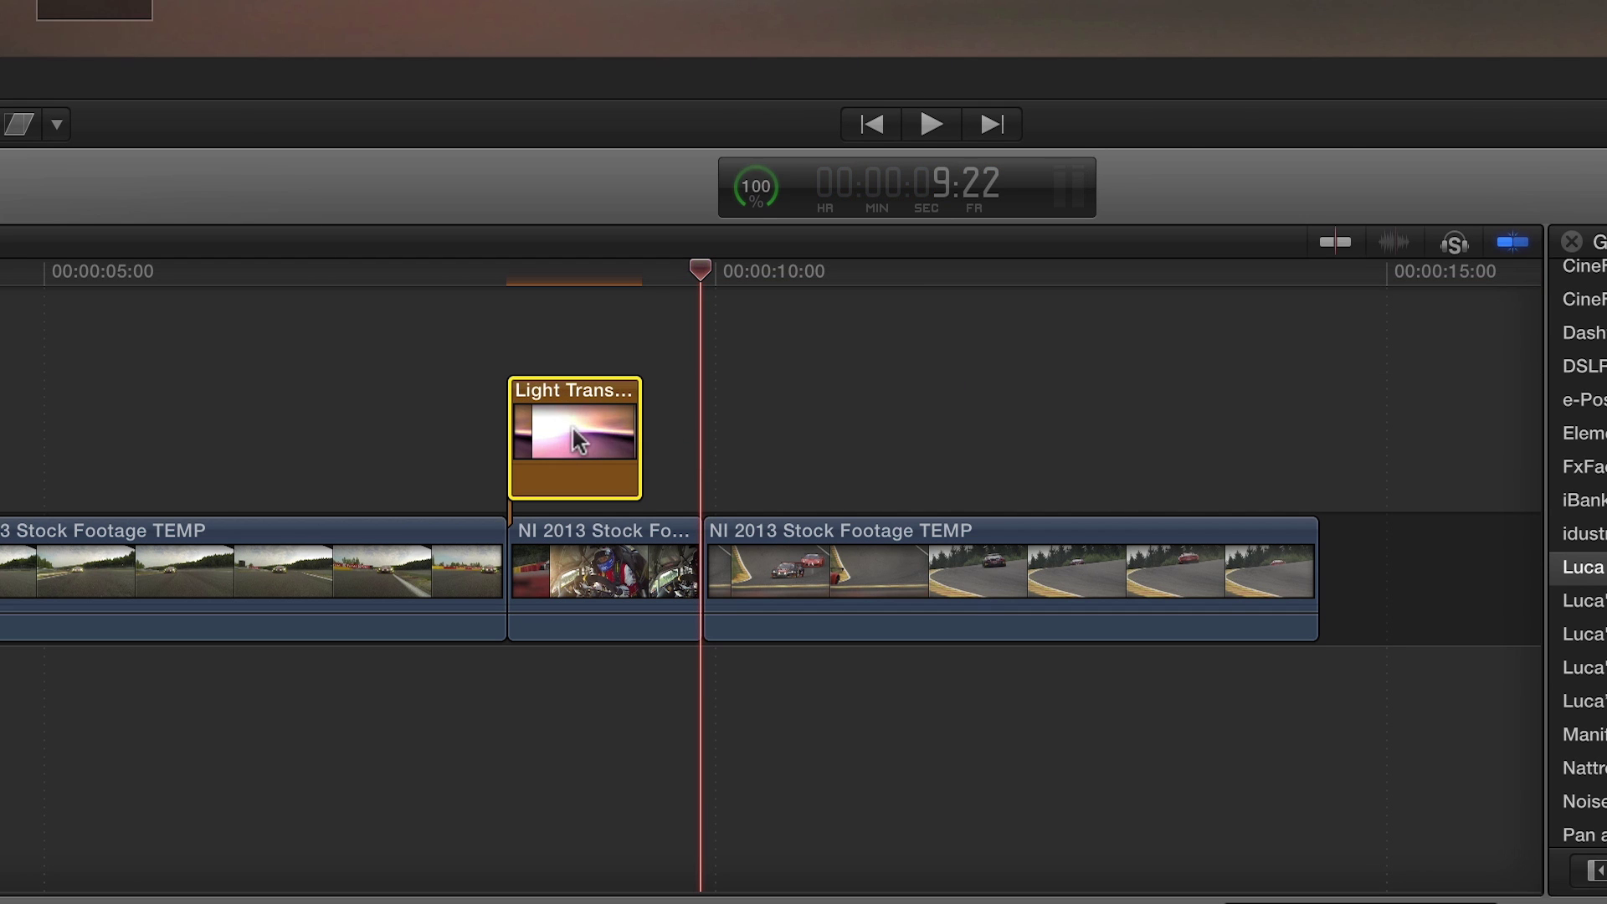
drag(554, 425, 688, 428)
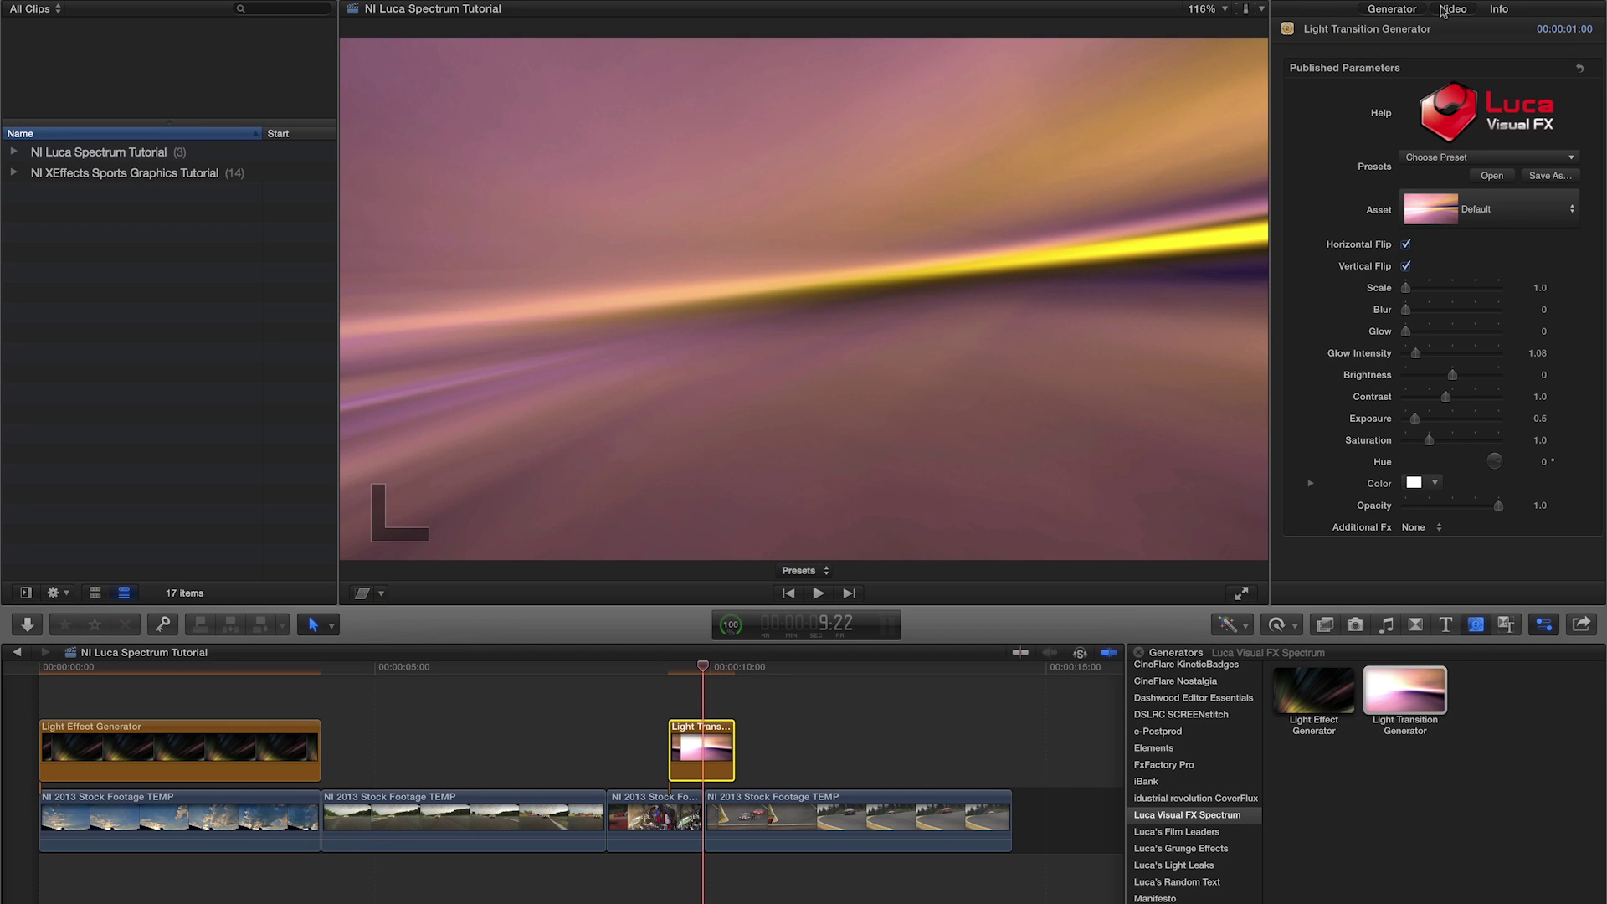
Step: Set the transition clip's Blend Mode to Screen in the Video inspector
click(1452, 8)
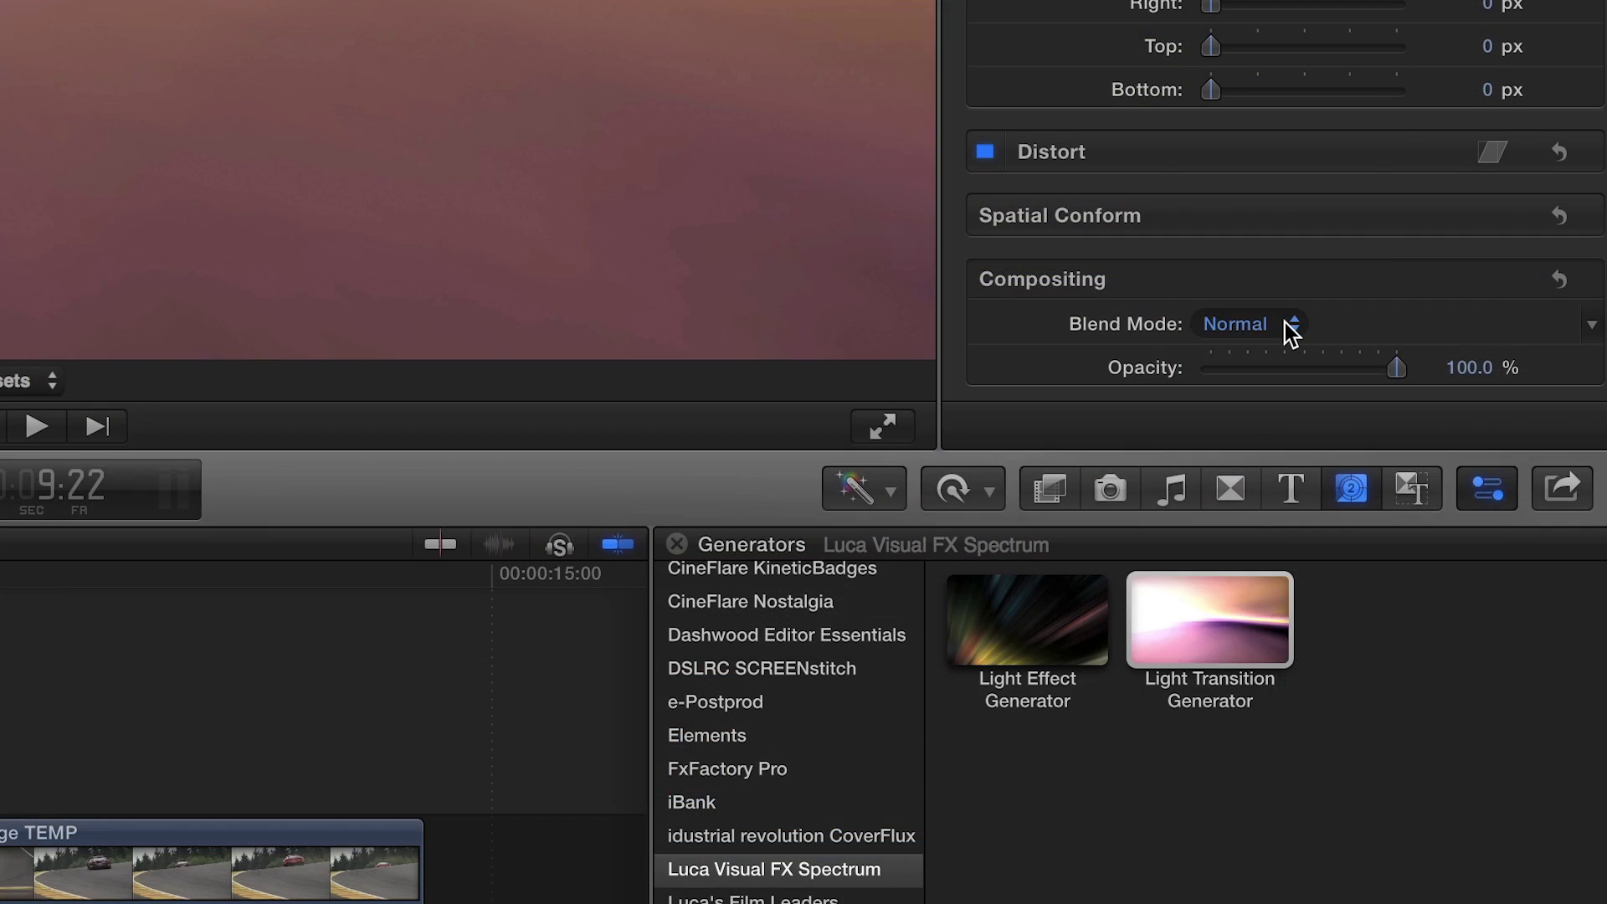
click(1424, 541)
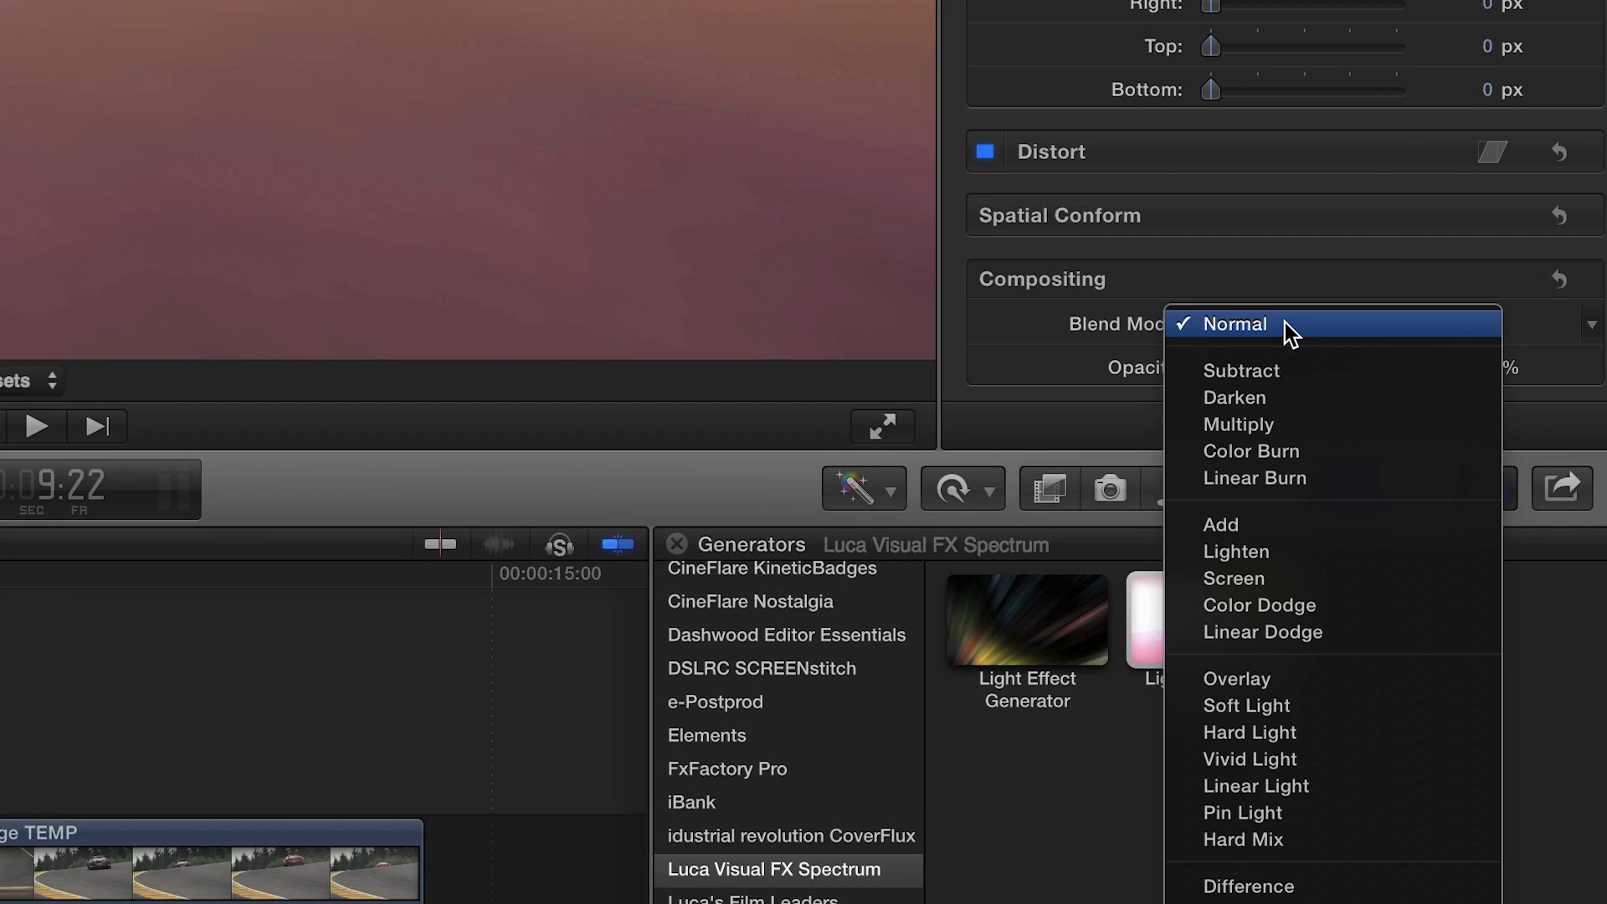
click(1296, 575)
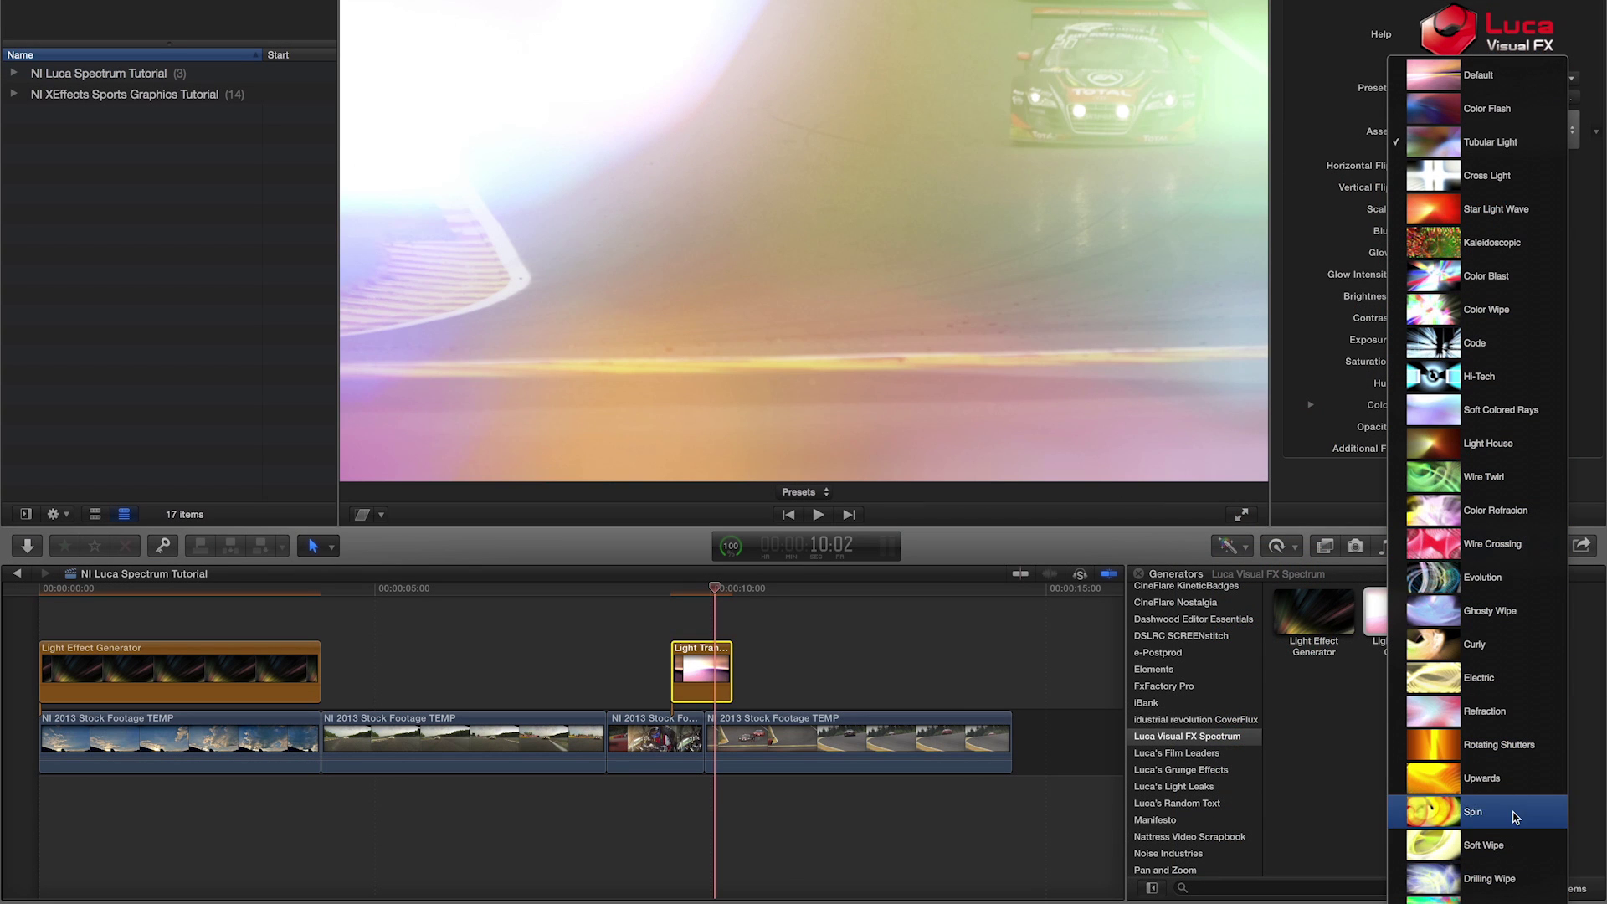
scroll(1532, 660, down, 5)
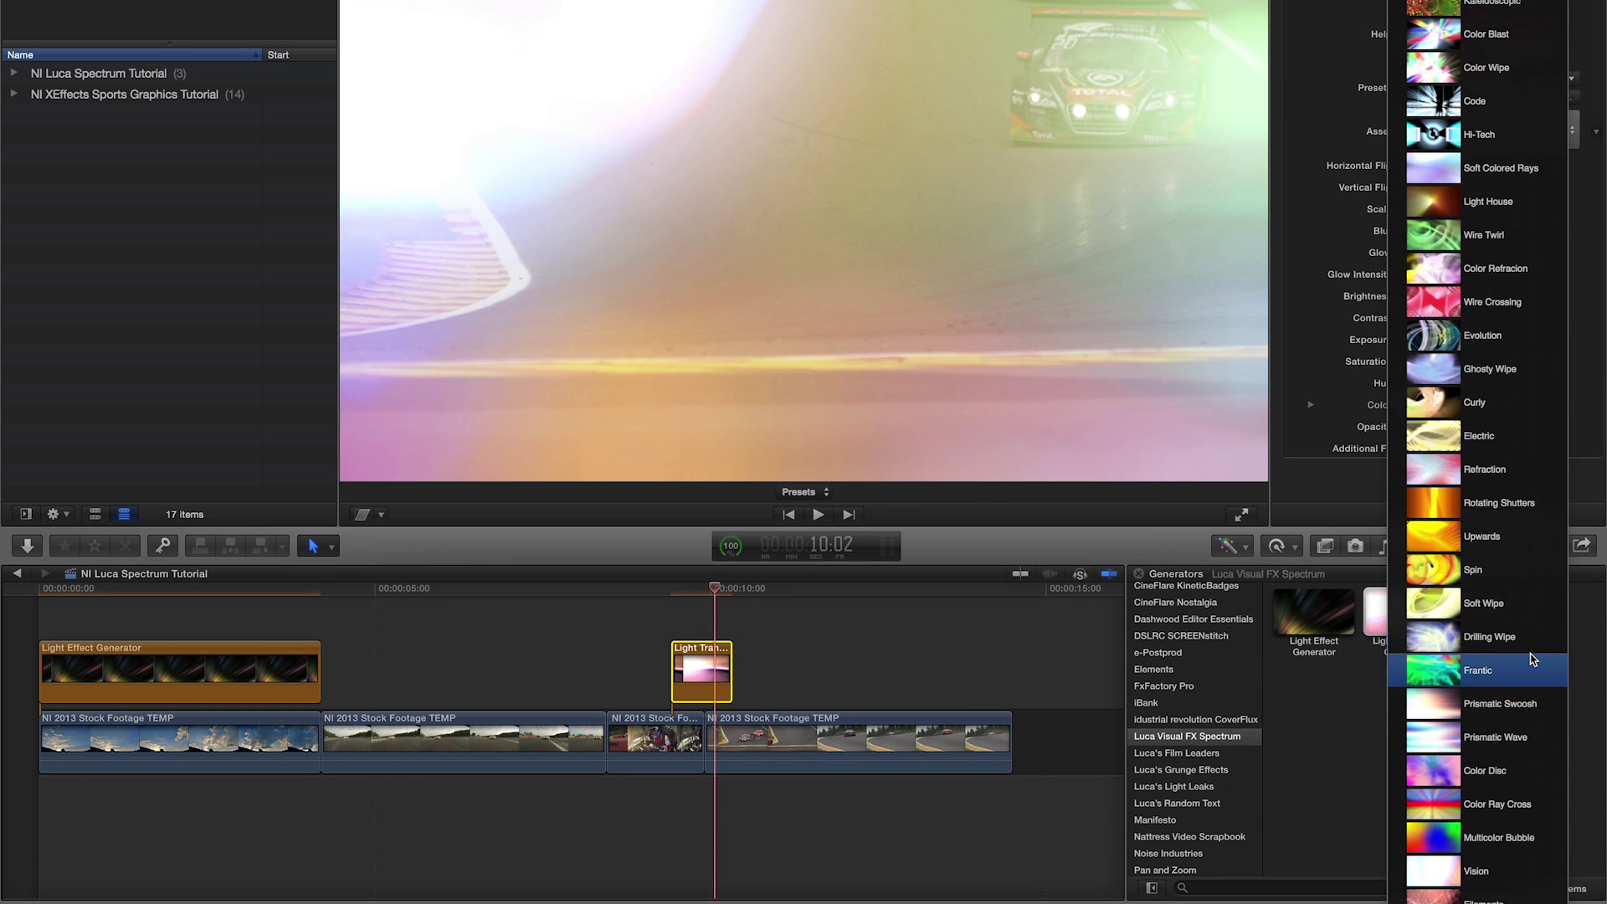
scroll(1532, 660, up, 2)
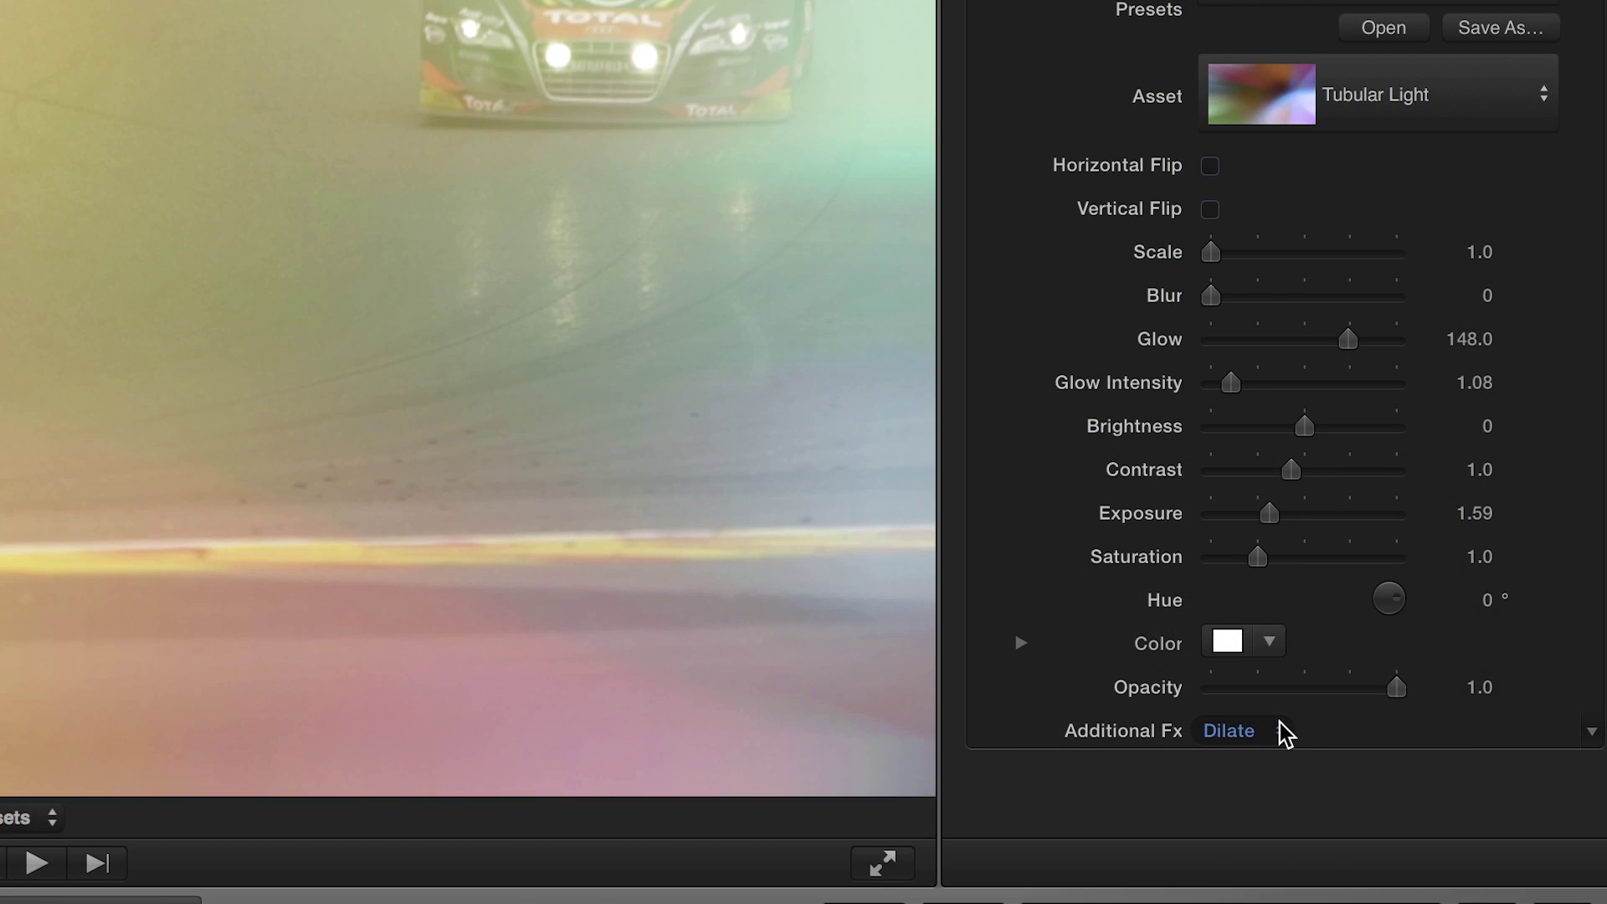
Step: Keep Dilate as the Additional Fx for the Tubular Light transition
click(1284, 733)
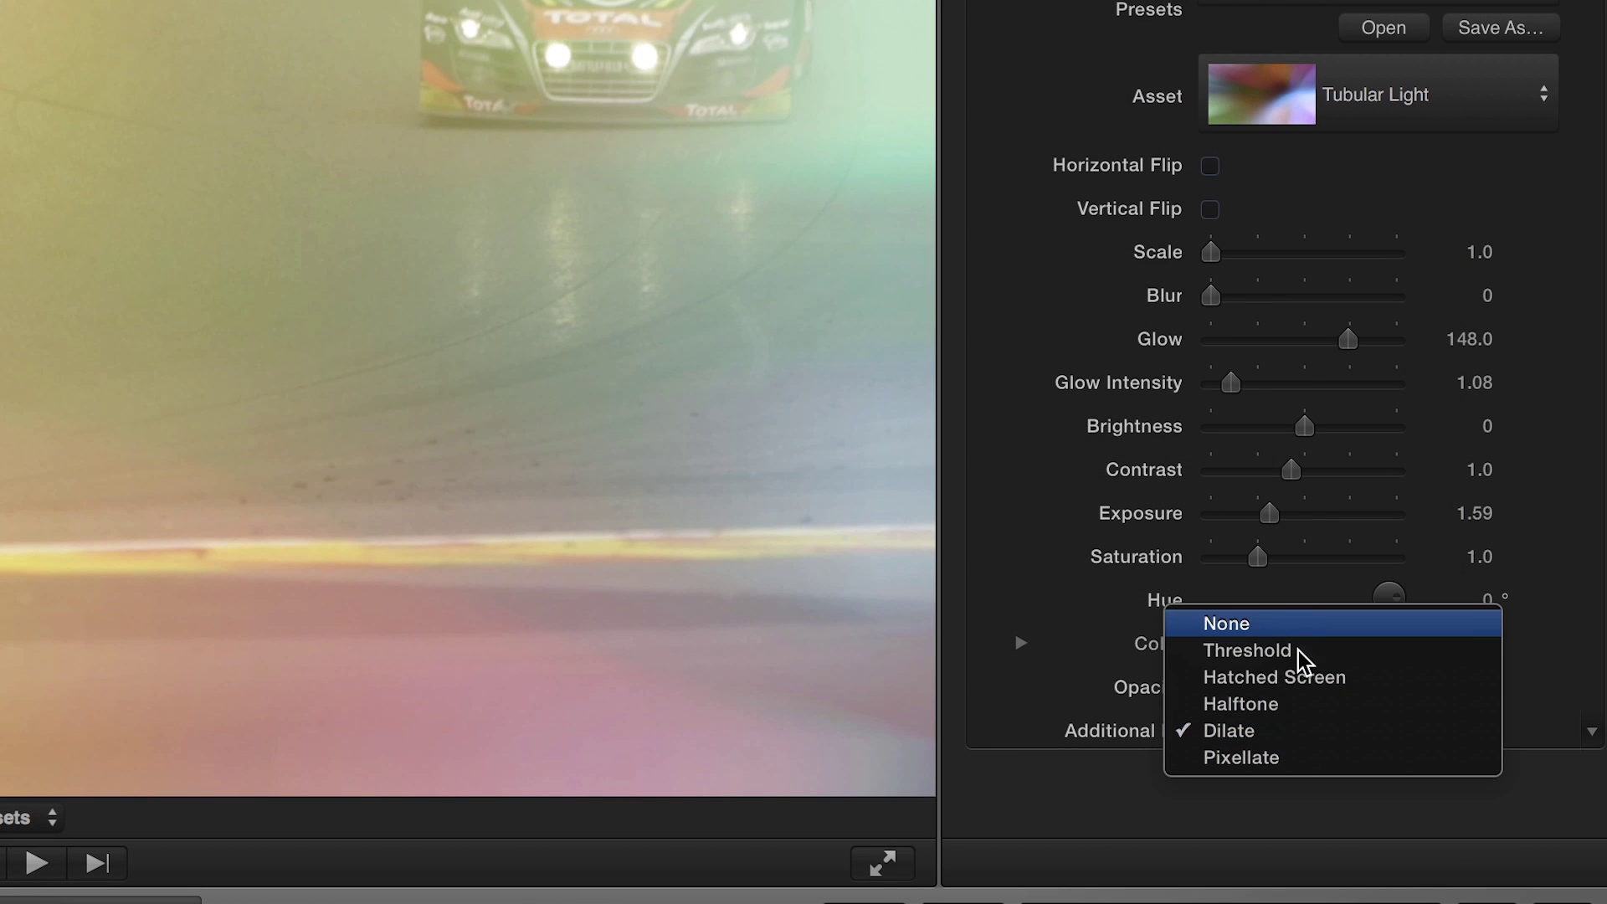
click(1056, 525)
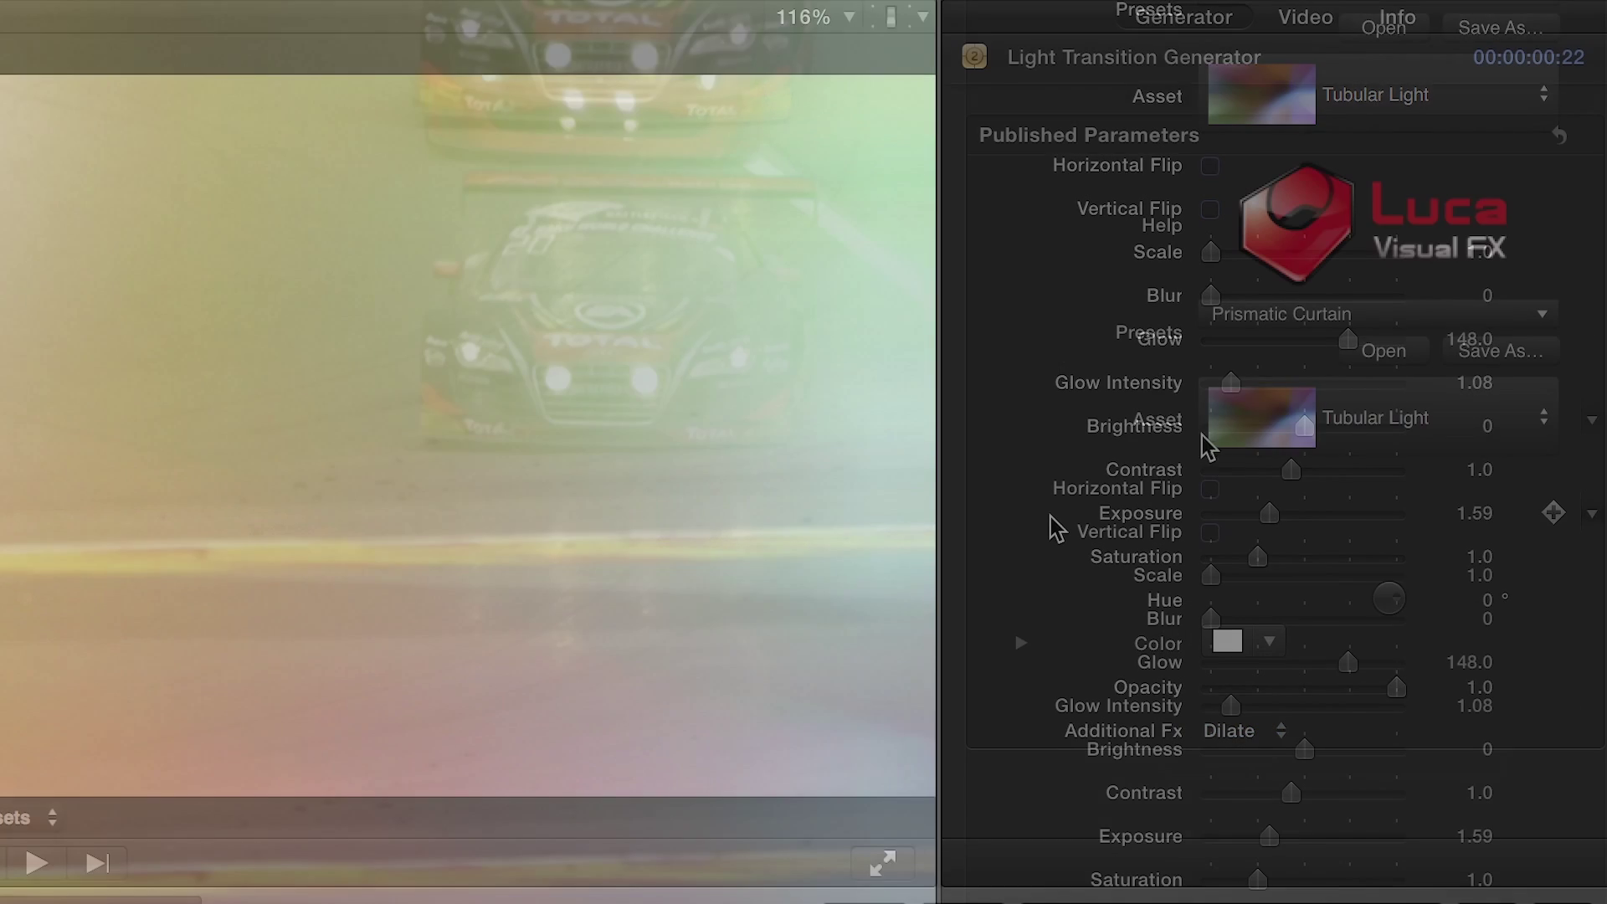